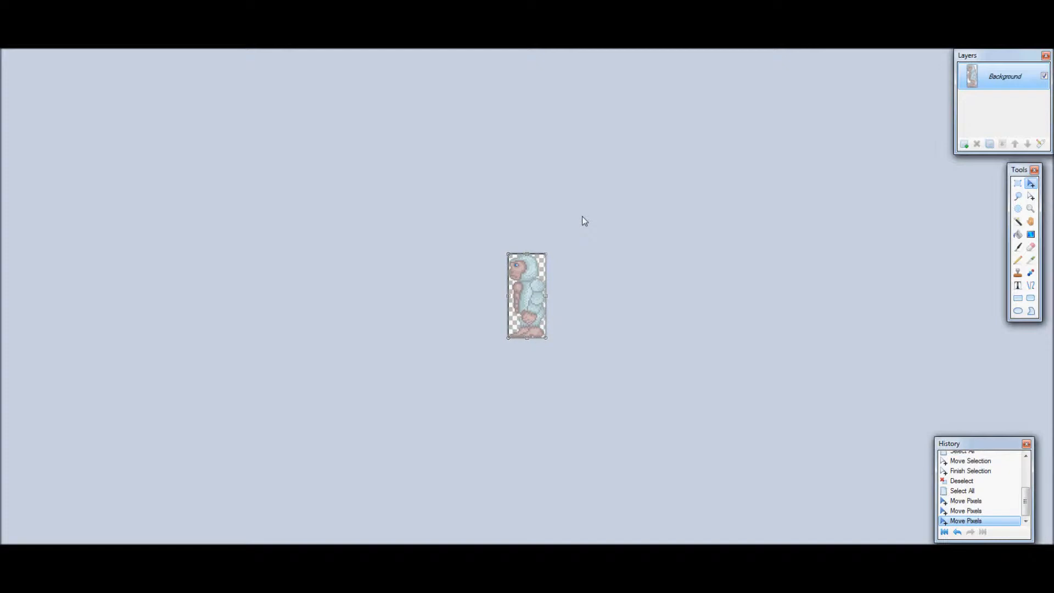
pyautogui.scroll(2, 565, 327)
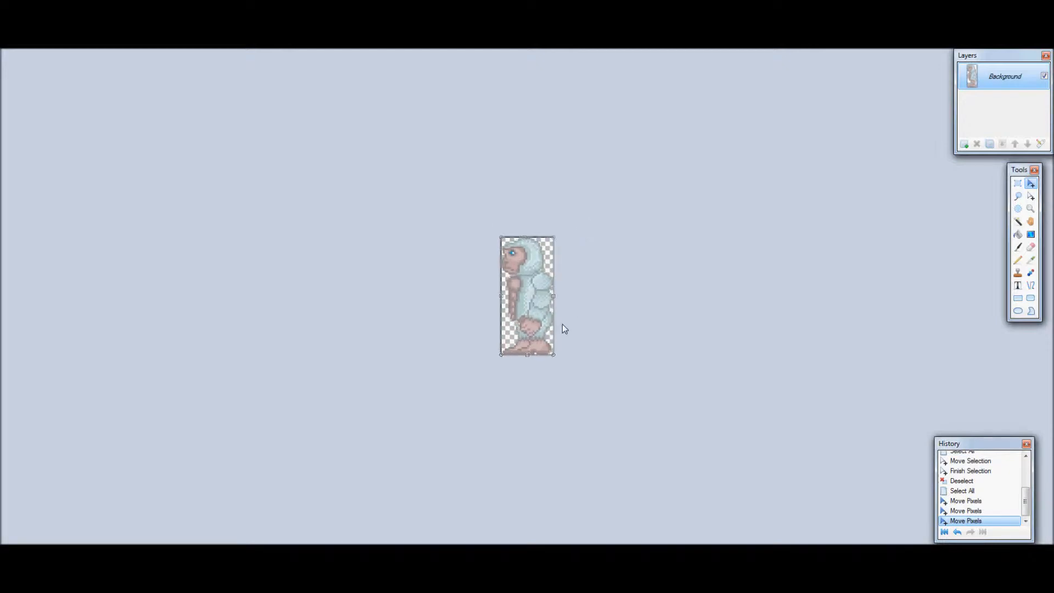
pyautogui.scroll(1, 606, 327)
pyautogui.scroll(-1, 606, 327)
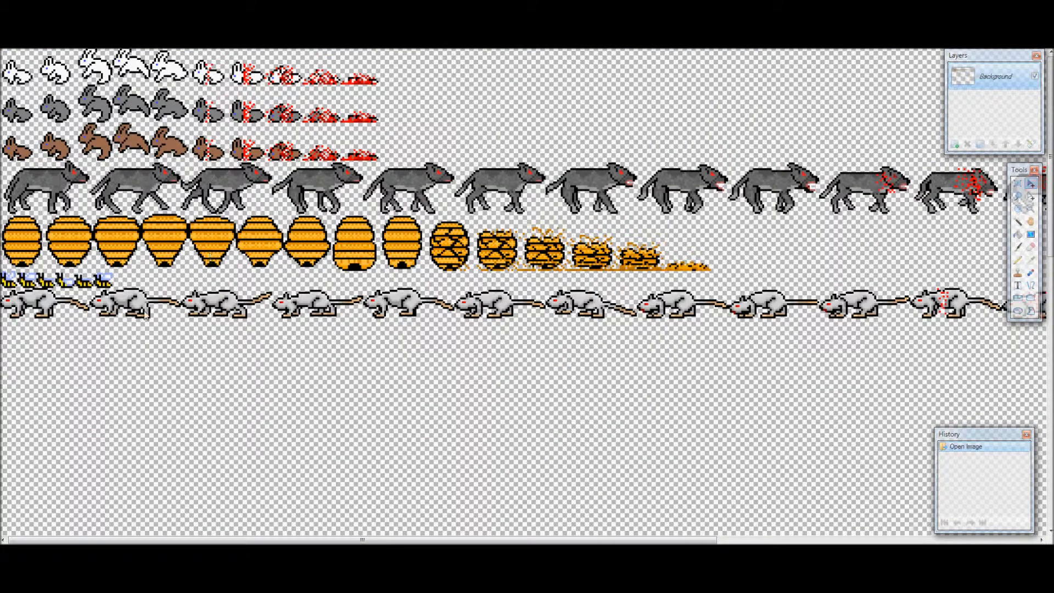
# Examine the bee, beehive and white rat animation frames across the full width of the animal sprite sheet
pyautogui.scroll(5, 8, 310)
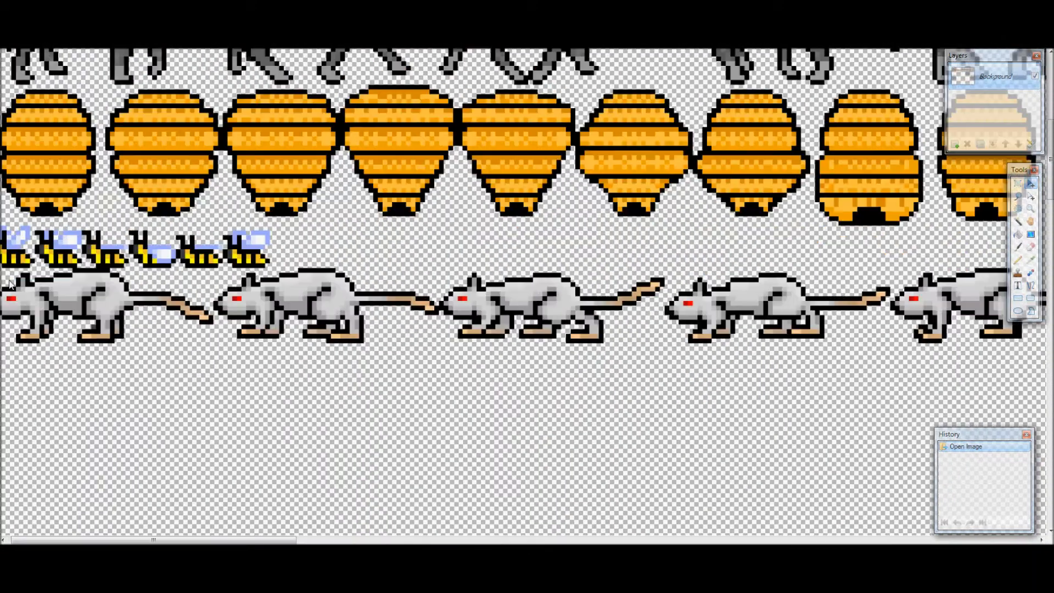
pyautogui.scroll(1, 21, 269)
pyautogui.hscroll(-2, 67, 408)
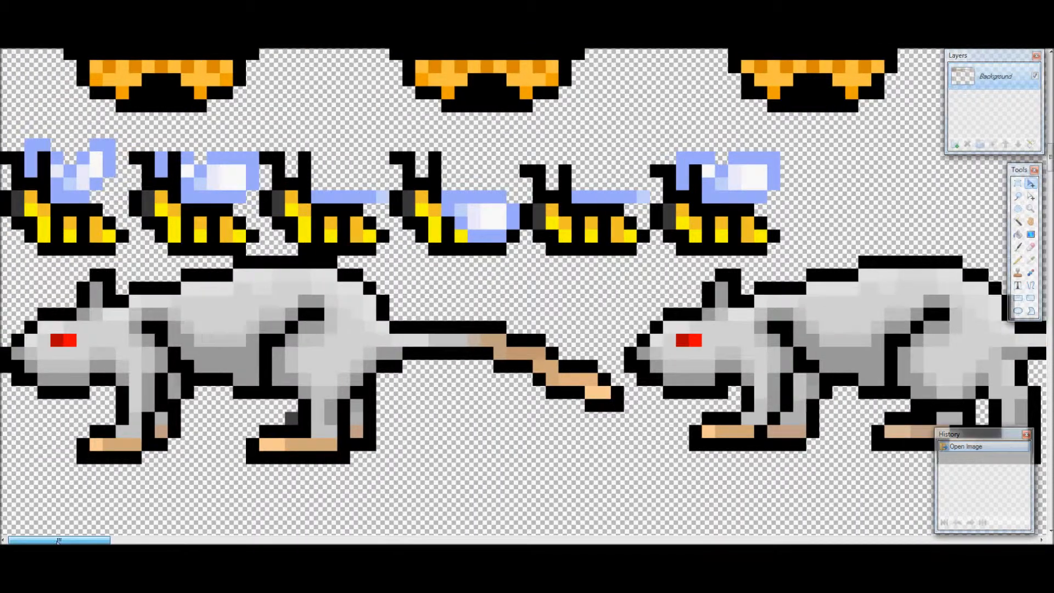
pyautogui.scroll(2, 68, 406)
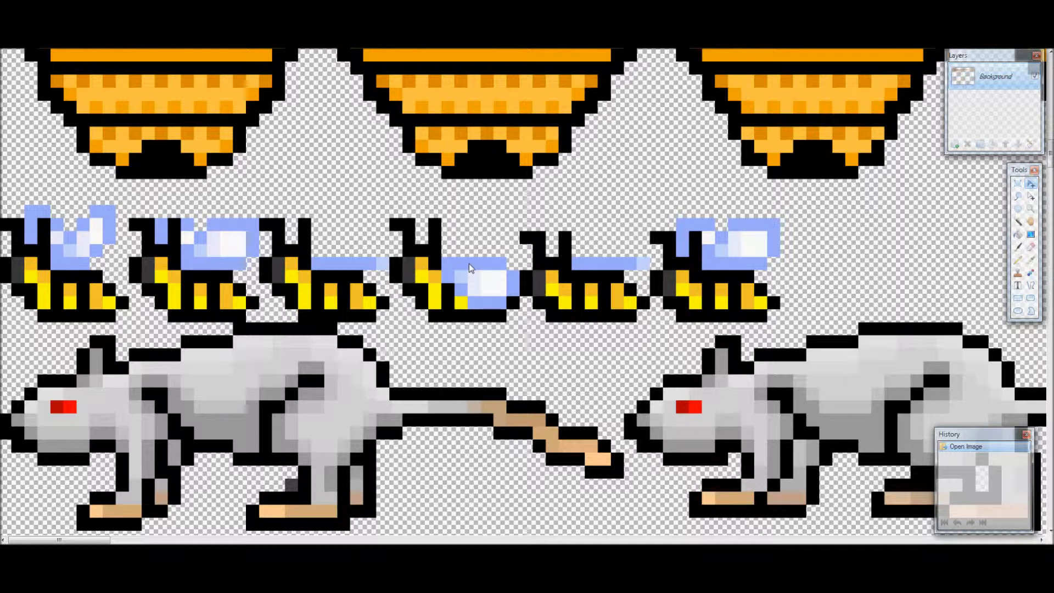
pyautogui.scroll(-3, 494, 296)
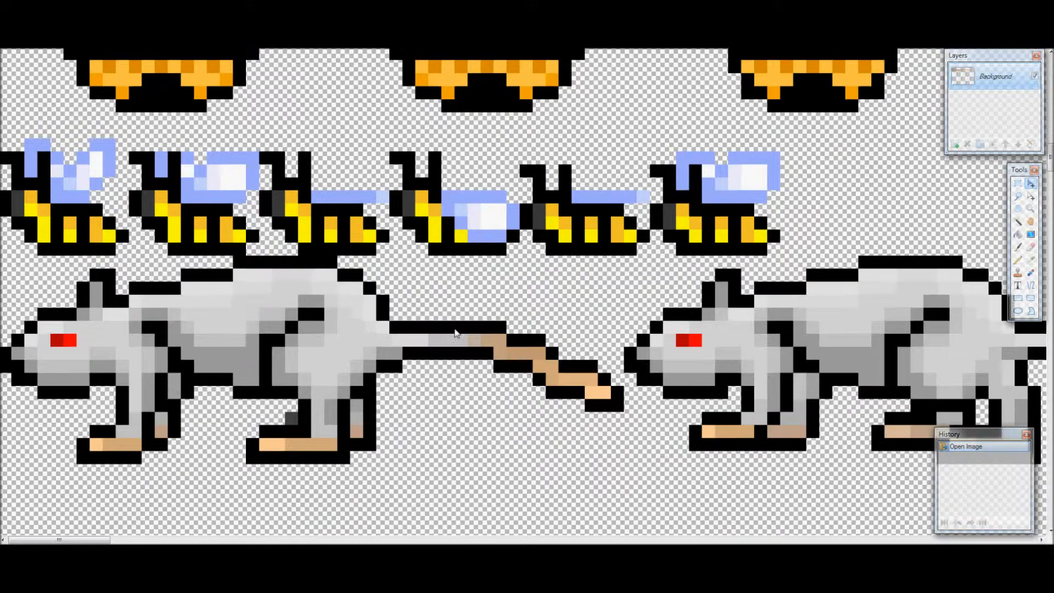
pyautogui.scroll(-2, 164, 475)
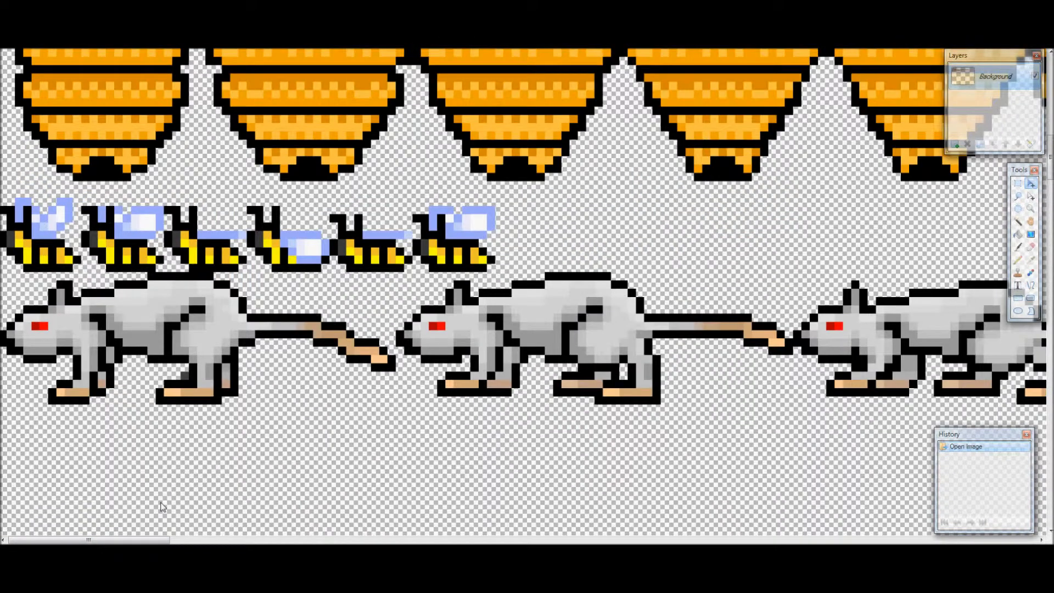
pyautogui.moveTo(134, 541); pyautogui.dragTo(554, 540)
pyautogui.scroll(-2, 668, 395)
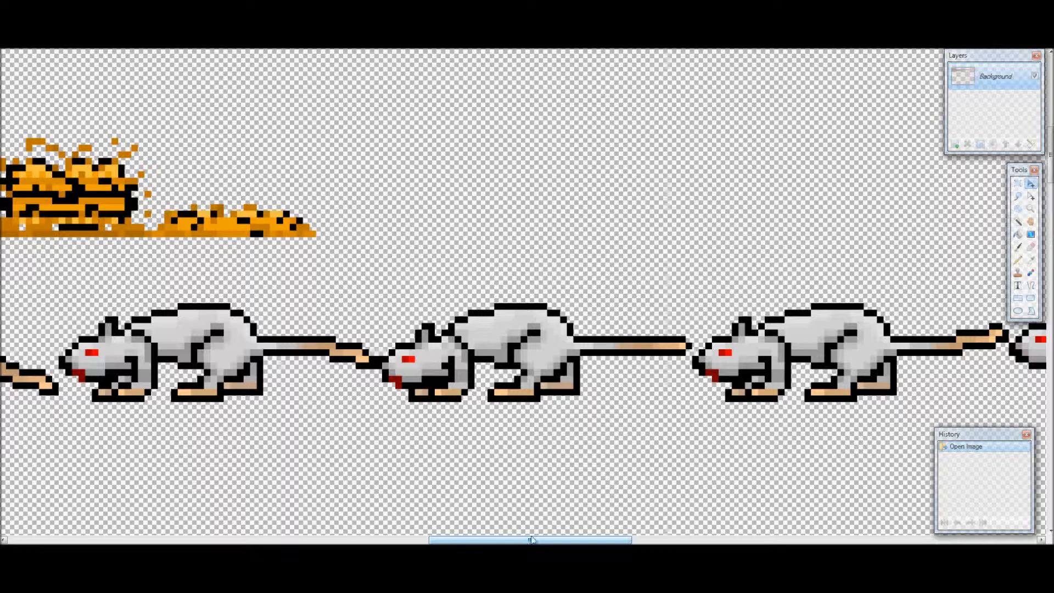
pyautogui.moveTo(532, 540); pyautogui.dragTo(539, 540)
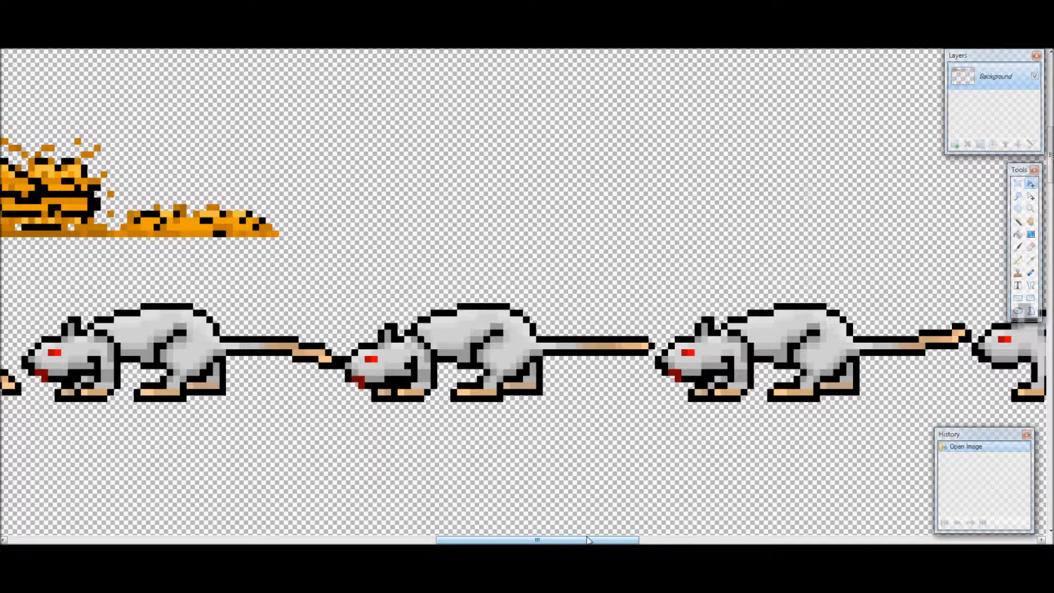
pyautogui.moveTo(608, 541); pyautogui.dragTo(85, 525)
pyautogui.scroll(-5, 450, 247)
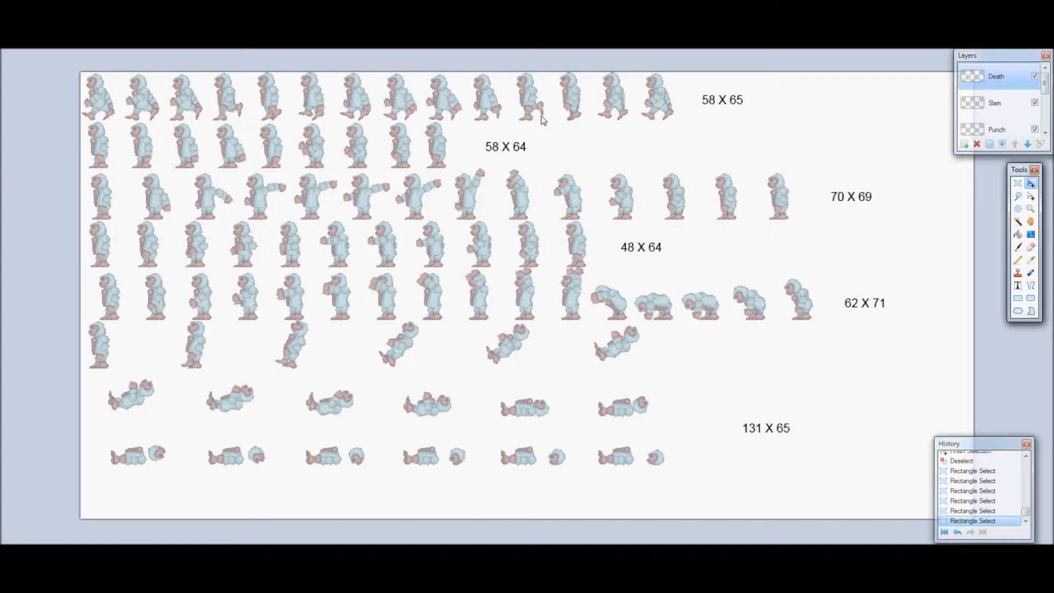
# Select the first row of yeti frames, labelled 58 X 65, with a rectangular selection
pyautogui.click(1017, 184)
pyautogui.moveTo(707, 73); pyautogui.dragTo(11, 119)
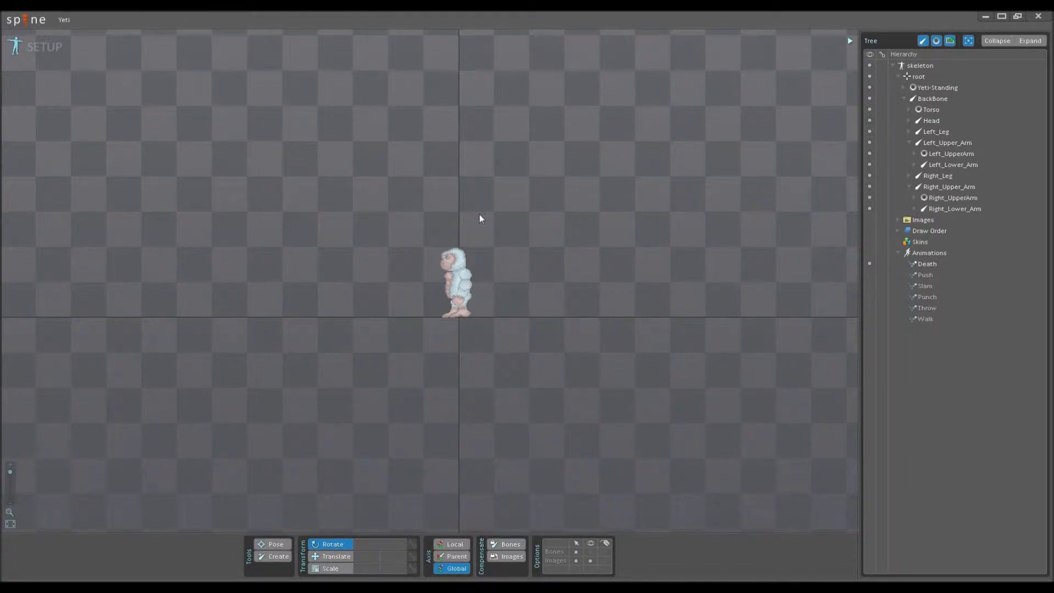
# Switch to the Yeti project in Spine and display the skeleton's bones over the standing yeti
pyautogui.scroll(2, 483, 190)
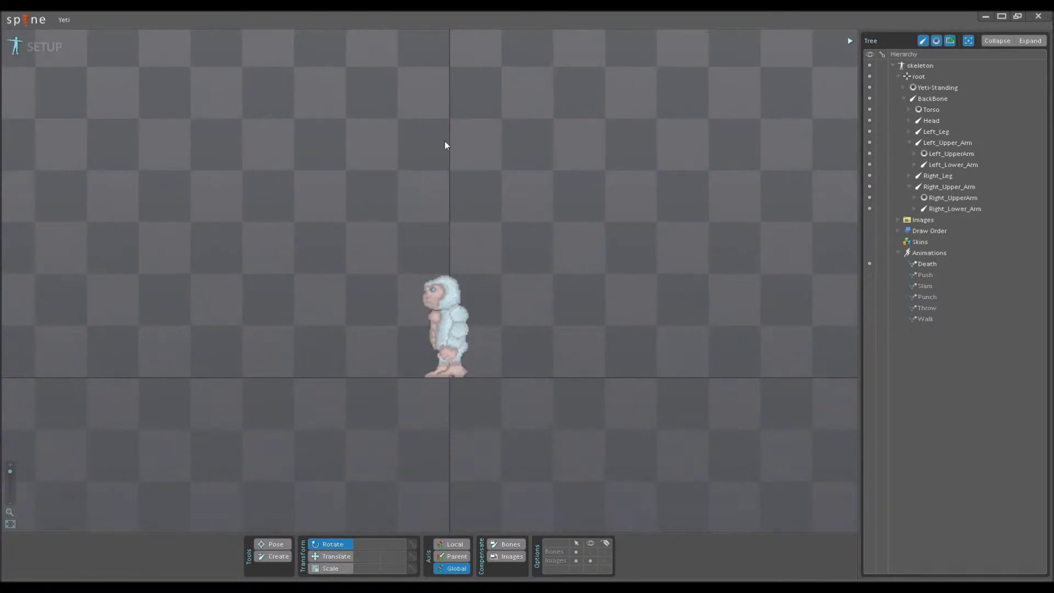
pyautogui.scroll(2, 436, 457)
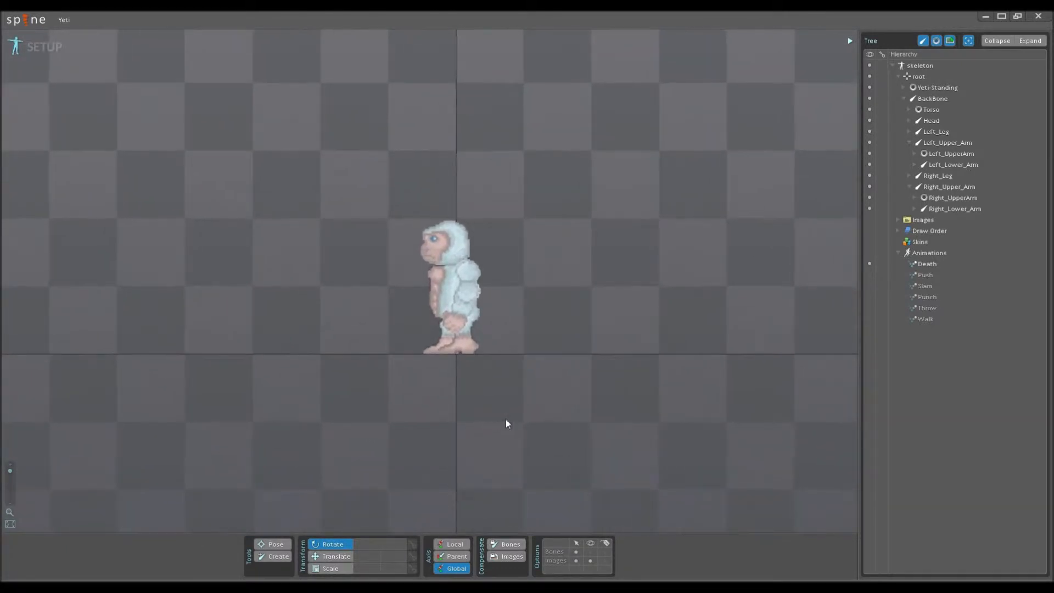
pyautogui.click(591, 551)
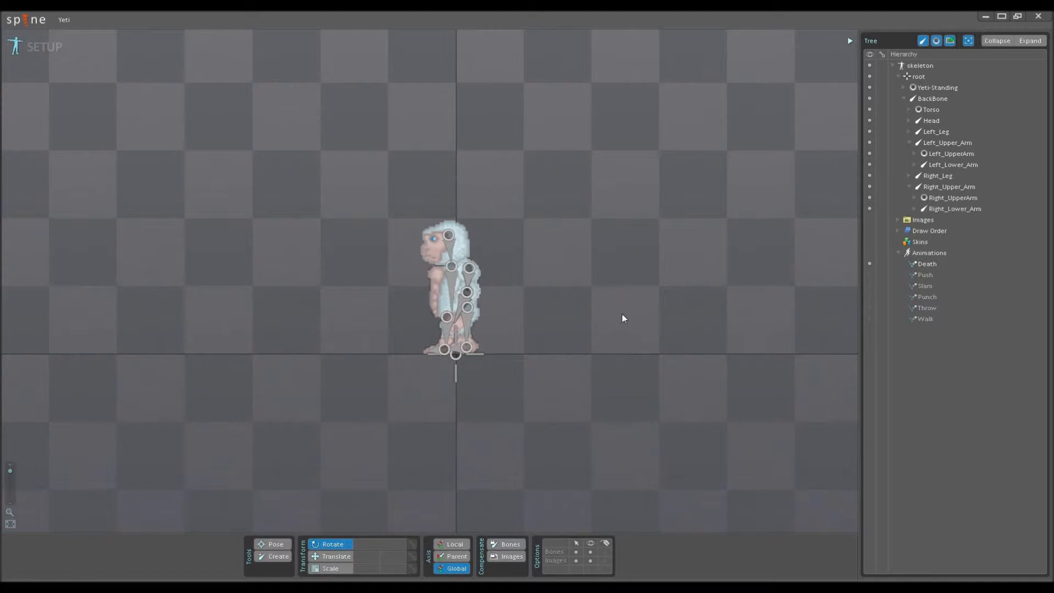
# Switch the project to Animate mode and hide the bones in the viewport
pyautogui.click(44, 50)
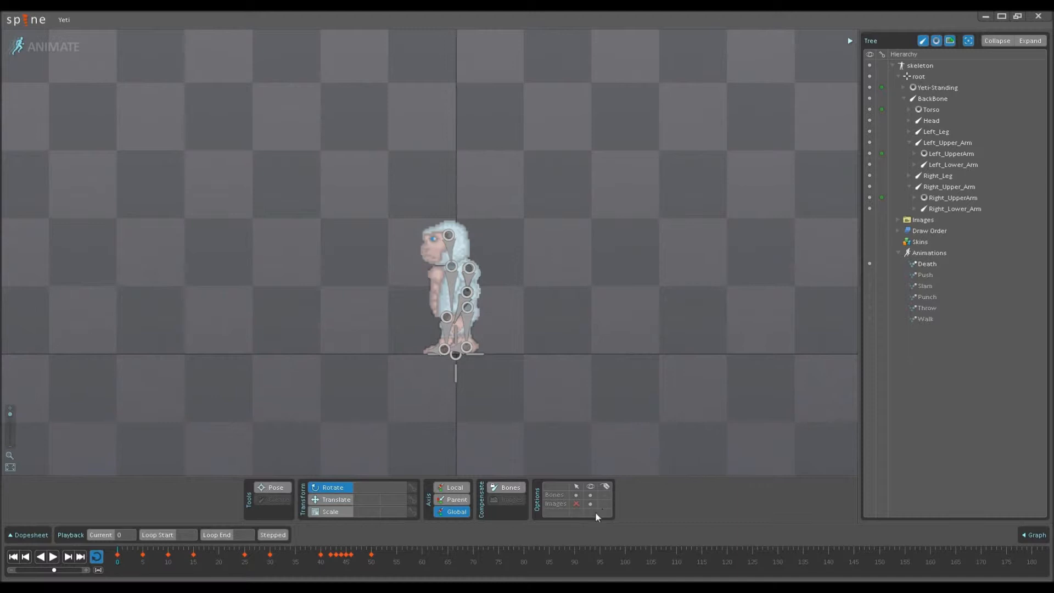
pyautogui.click(591, 495)
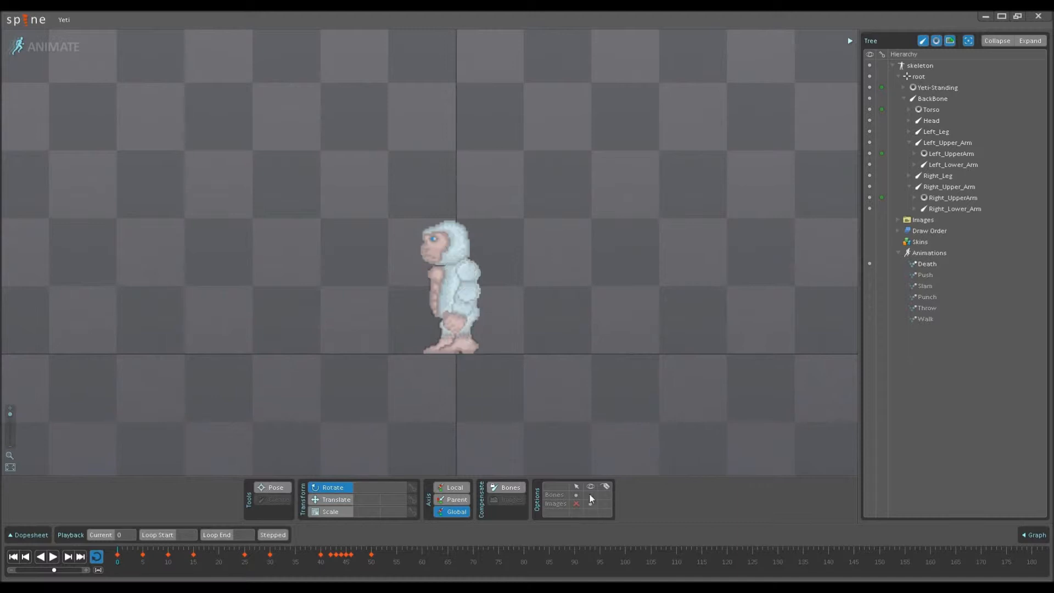
# Try repositioning the yeti's Right_Lower_Arm bone, and undo the change
pyautogui.click(463, 295)
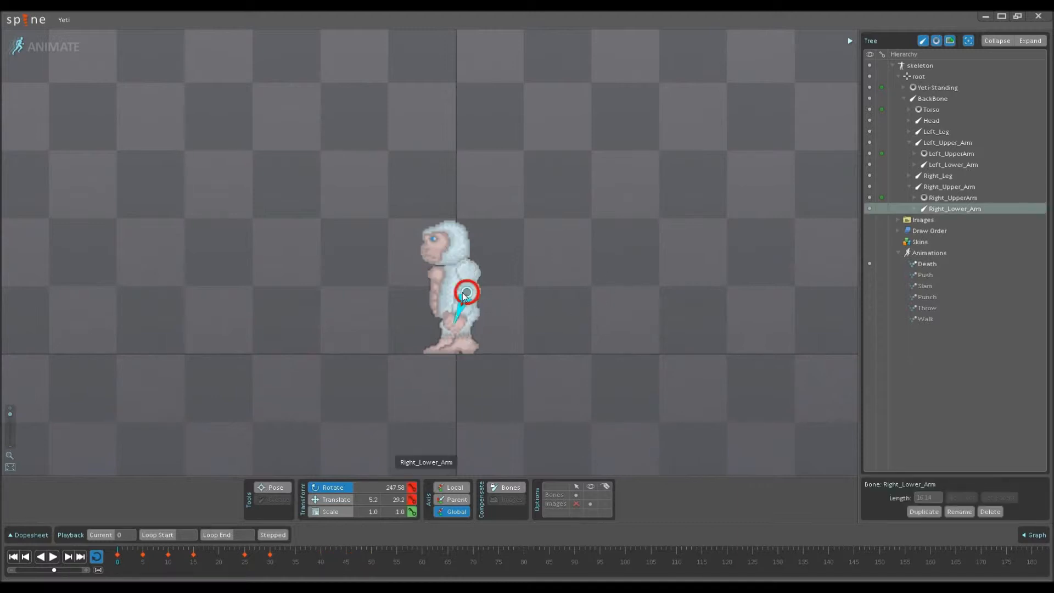
pyautogui.scroll(5, 478, 305)
pyautogui.moveTo(447, 324); pyautogui.dragTo(617, 308)
pyautogui.hotkey('ctrl', 'z')
pyautogui.hotkey('ctrl', 'z')
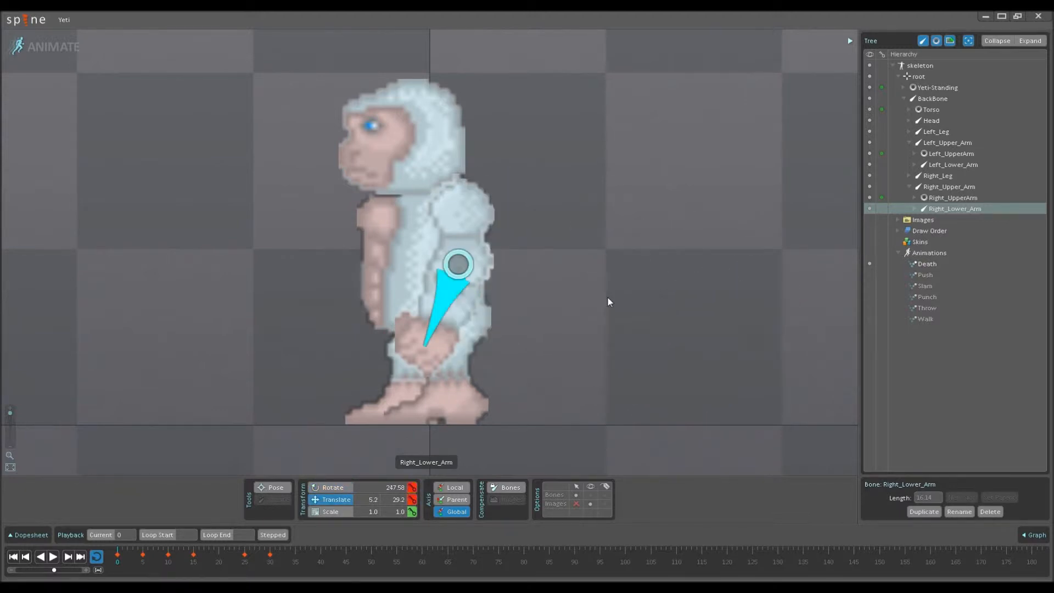
# Rotate the BackBone bone slightly to about 269.53 degrees in the Death animation and deselect it
pyautogui.scroll(-5, 514, 271)
pyautogui.scroll(-3, 373, 275)
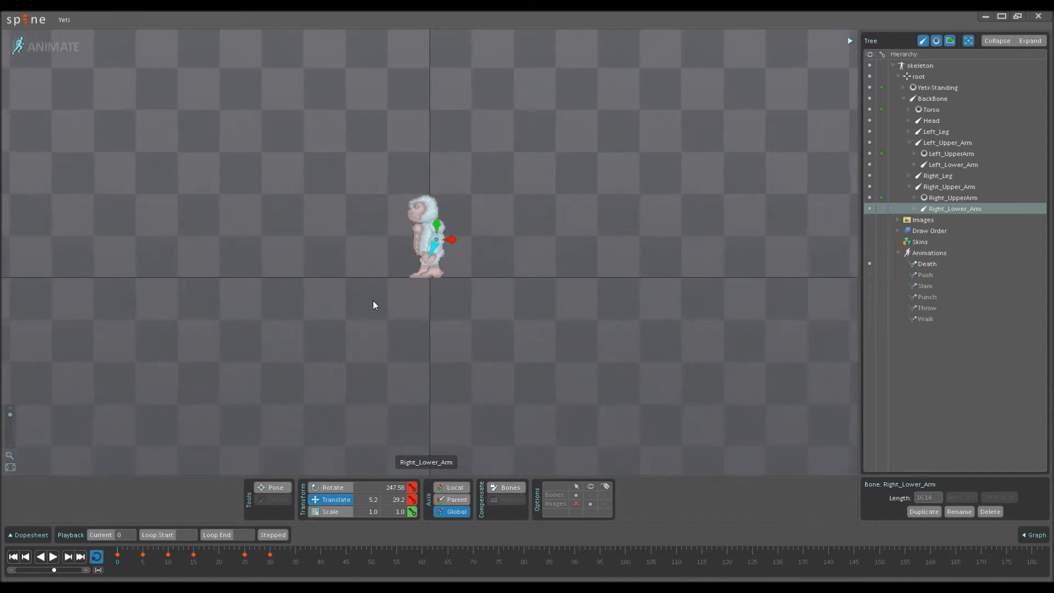
pyautogui.scroll(2, 375, 301)
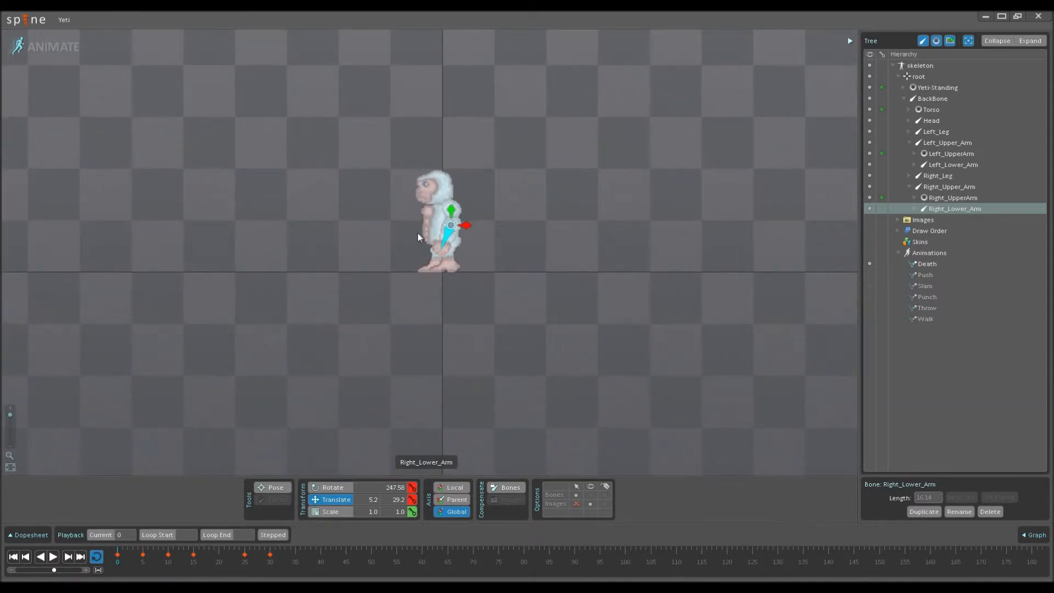
pyautogui.click(438, 226)
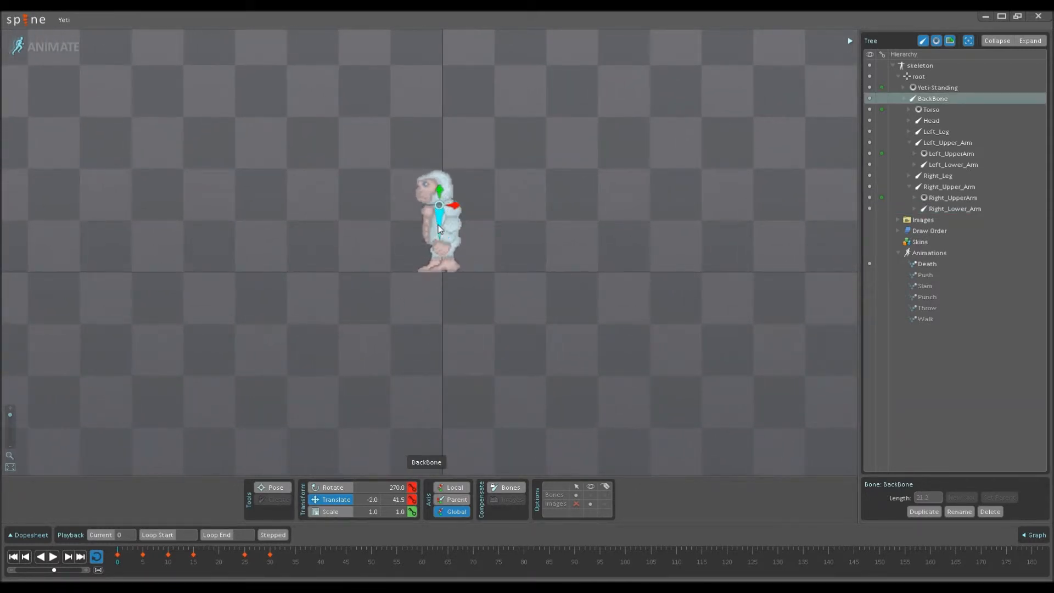
pyautogui.scroll(3, 438, 226)
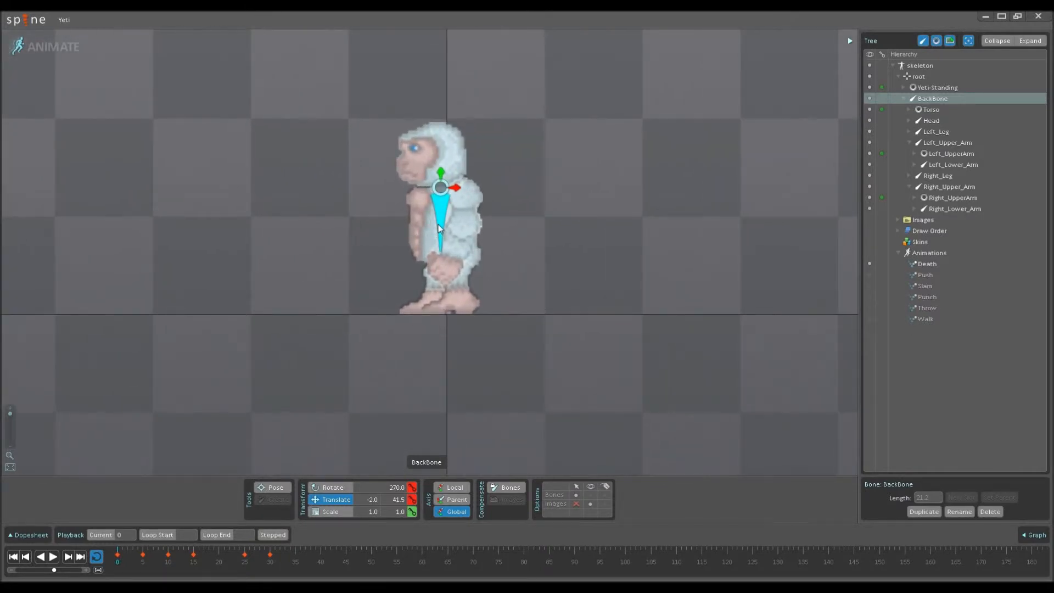
pyautogui.press('c')
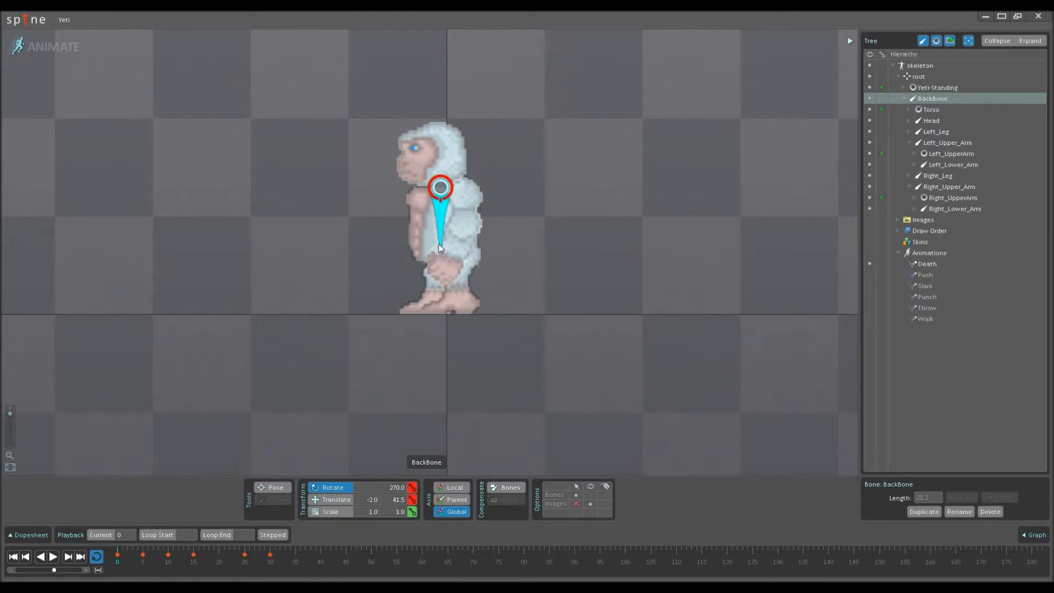
pyautogui.moveTo(438, 239)
pyautogui.mouseDown()
pyautogui.moveTo(397, 226)
pyautogui.moveTo(375, 196)
pyautogui.moveTo(385, 157)
pyautogui.moveTo(407, 204)
pyautogui.moveTo(473, 216)
pyautogui.moveTo(503, 185)
pyautogui.moveTo(464, 225)
pyautogui.moveTo(388, 205)
pyautogui.moveTo(405, 163)
pyautogui.moveTo(502, 161)
pyautogui.moveTo(502, 244)
pyautogui.moveTo(391, 245)
pyautogui.moveTo(361, 201)
pyautogui.moveTo(443, 246)
pyautogui.mouseUp()
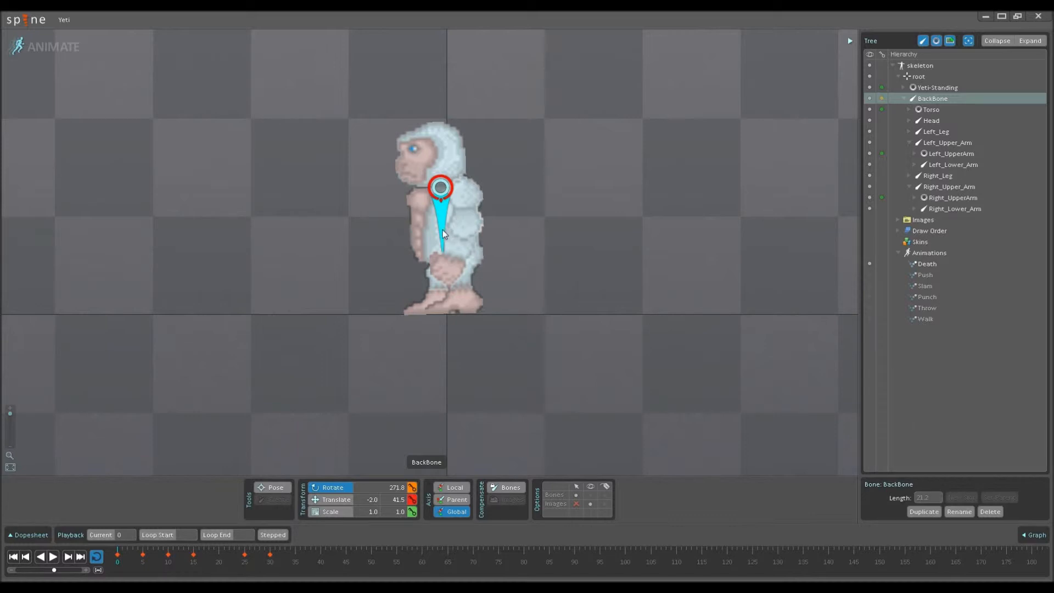
pyautogui.moveTo(444, 233); pyautogui.dragTo(440, 293)
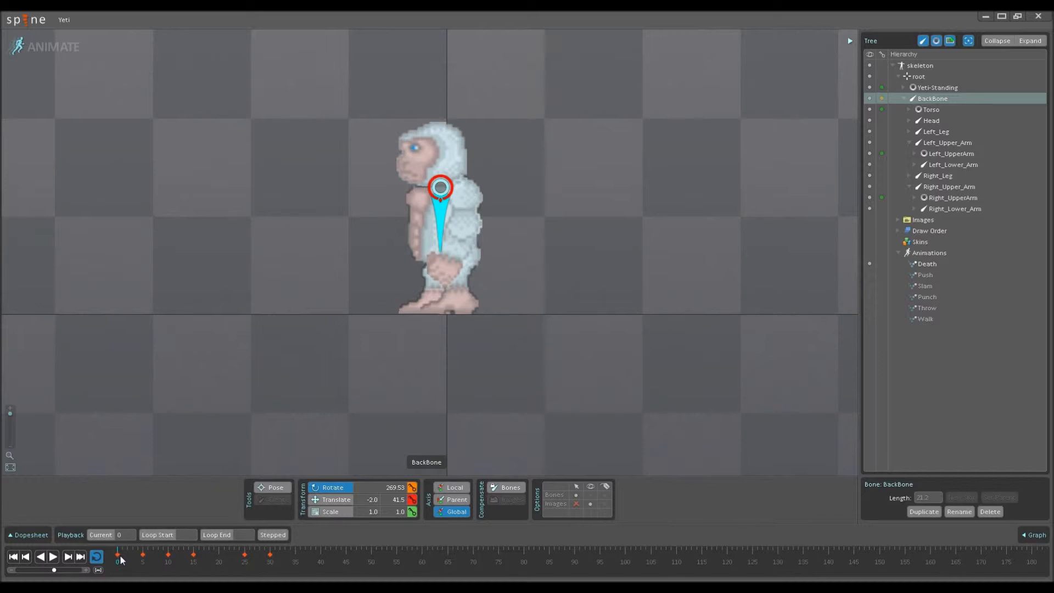
pyautogui.click(464, 404)
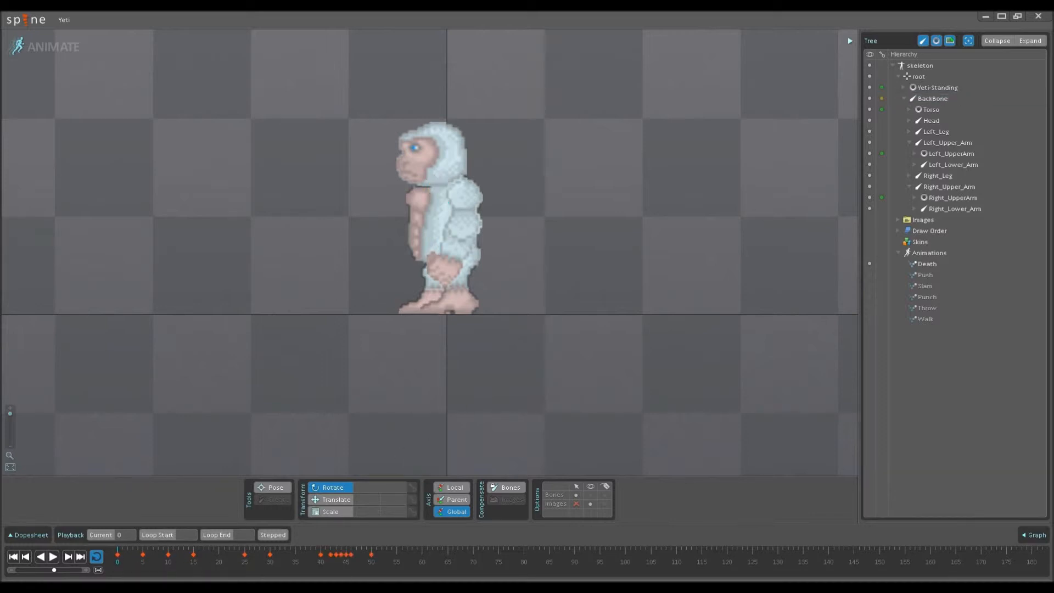
# Play the Death animation from frame 0, stop it, and scrub its timeline to frame 50
pyautogui.moveTo(311, 568); pyautogui.dragTo(106, 562)
pyautogui.scroll(-5, 369, 260)
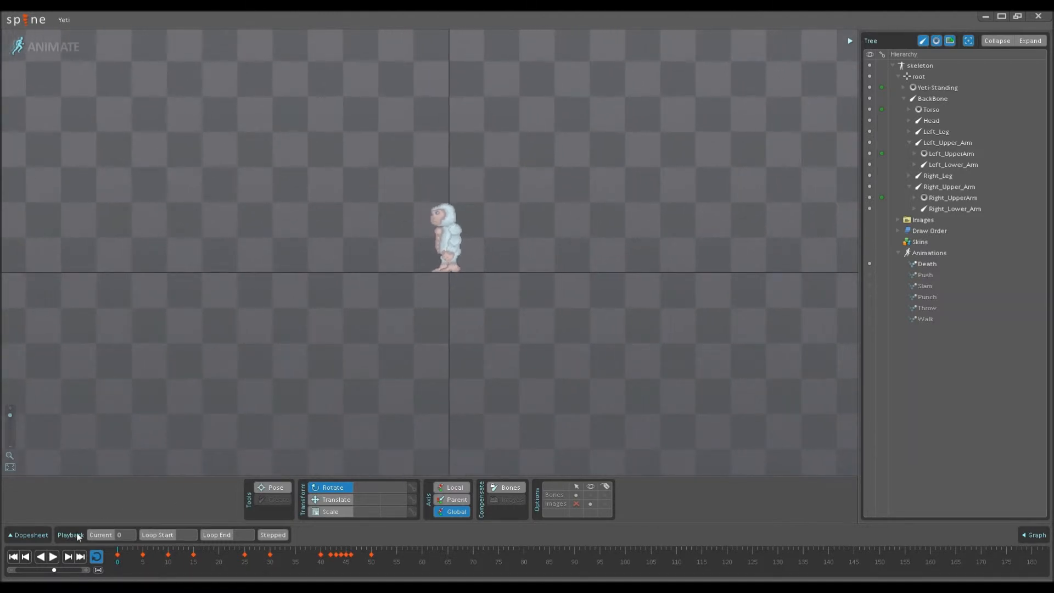
pyautogui.click(53, 556)
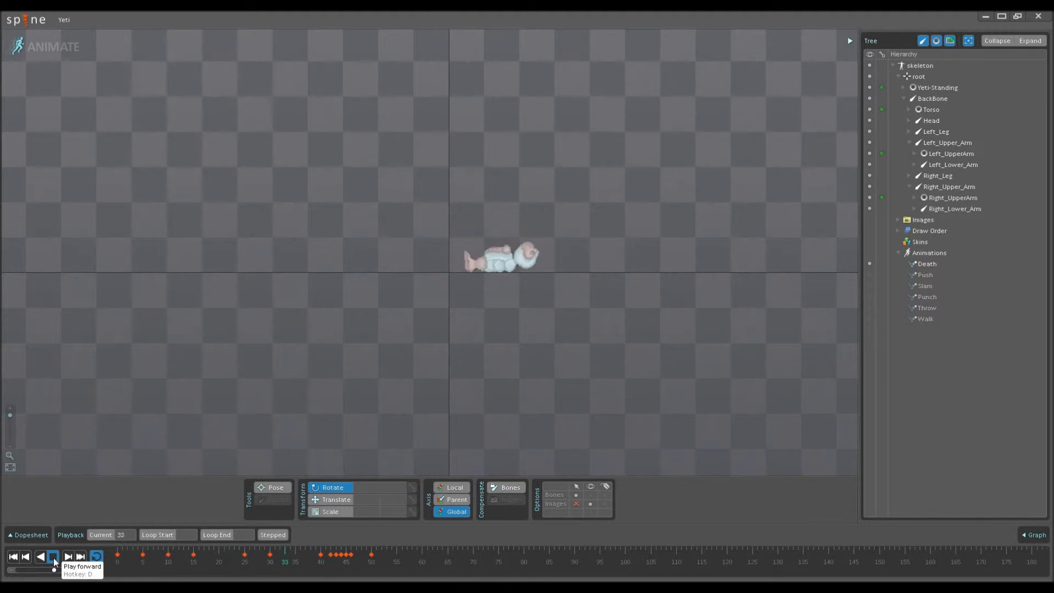
pyautogui.click(53, 557)
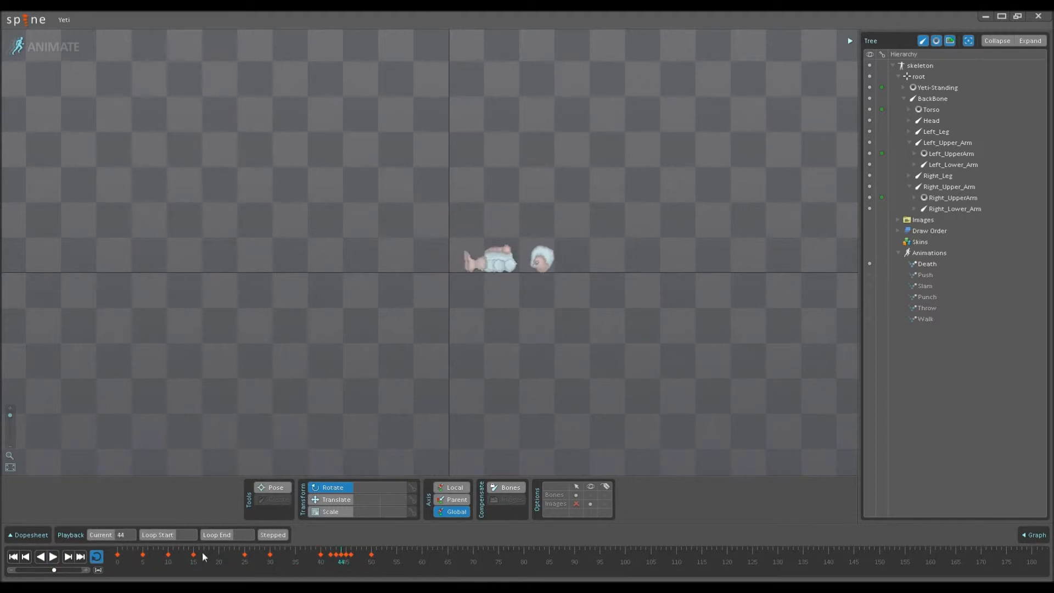
pyautogui.click(351, 561)
pyautogui.moveTo(351, 561); pyautogui.dragTo(370, 564)
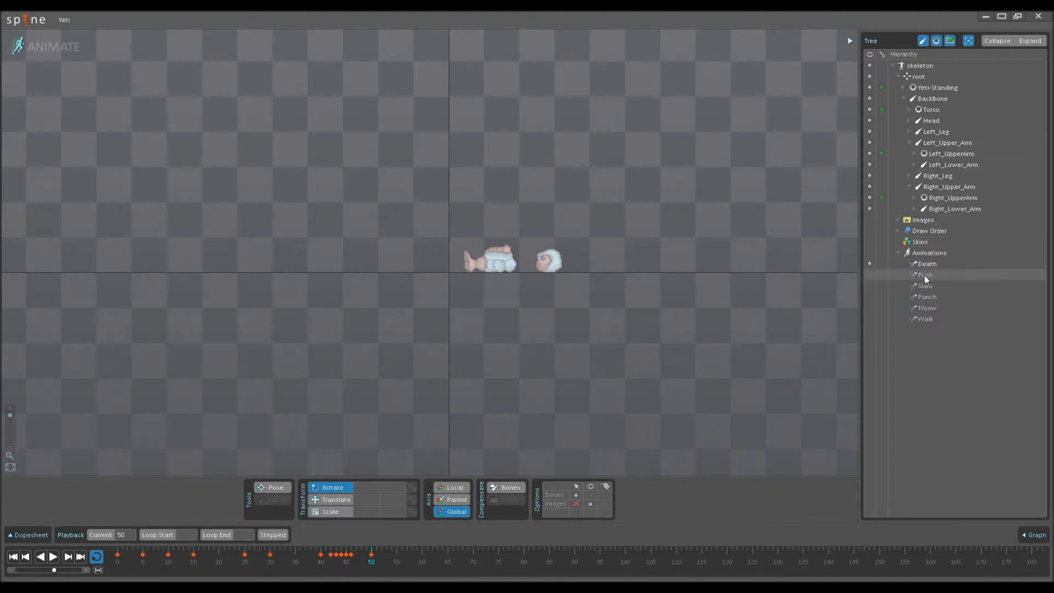
# Display the Slam animation, play it from frame 0, and scrub its timeline to frame 56
pyautogui.click(870, 284)
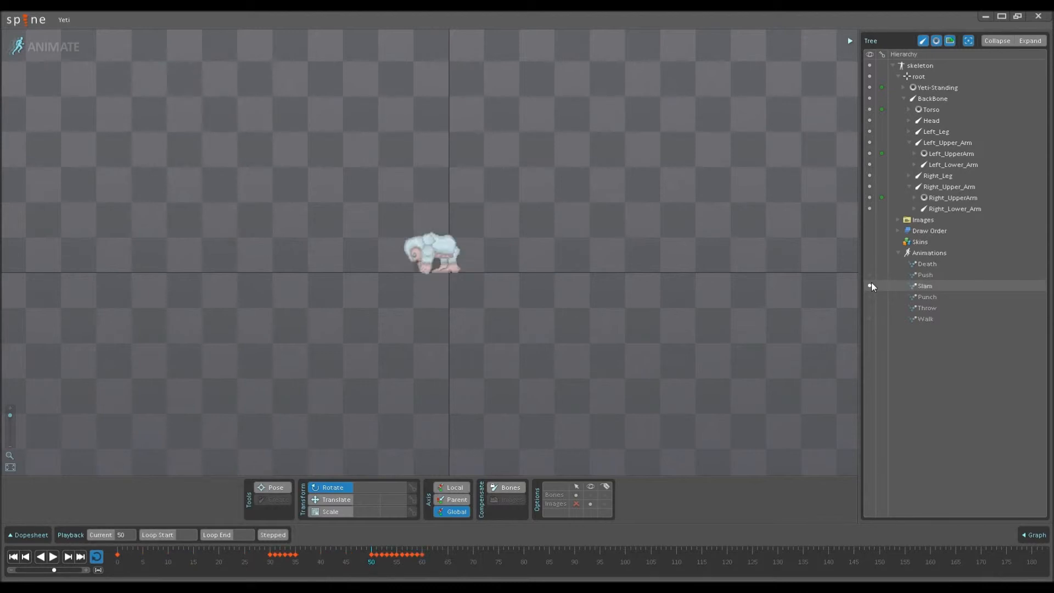
pyautogui.moveTo(384, 551); pyautogui.dragTo(117, 559)
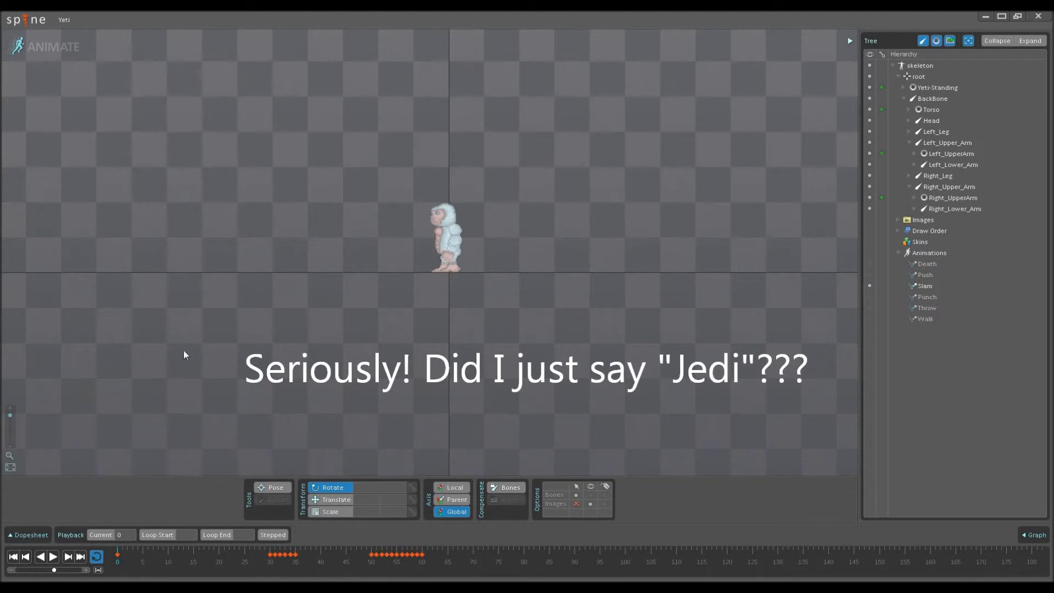
pyautogui.click(51, 557)
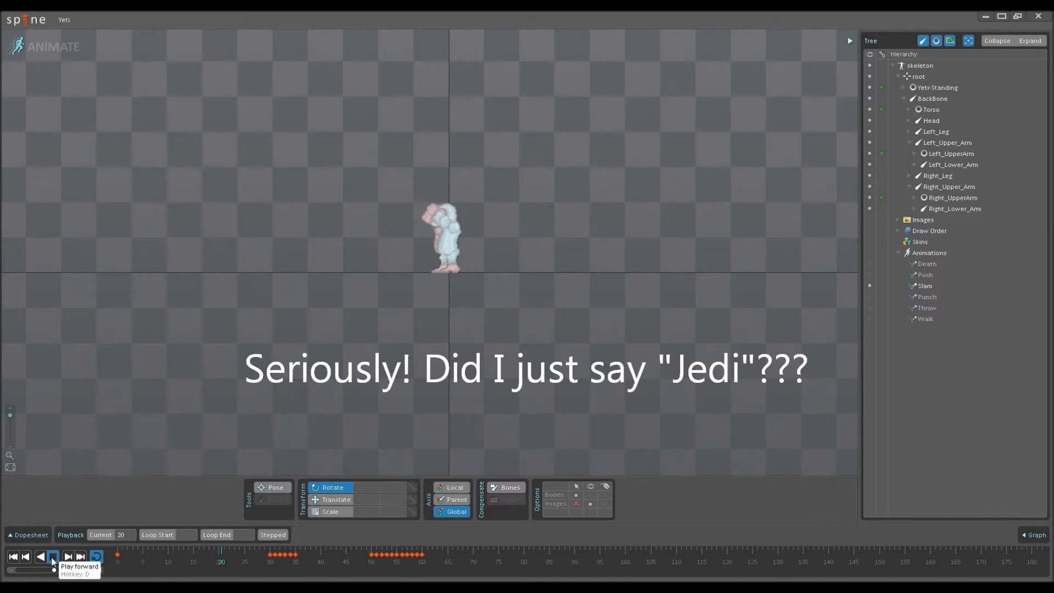
pyautogui.click(53, 557)
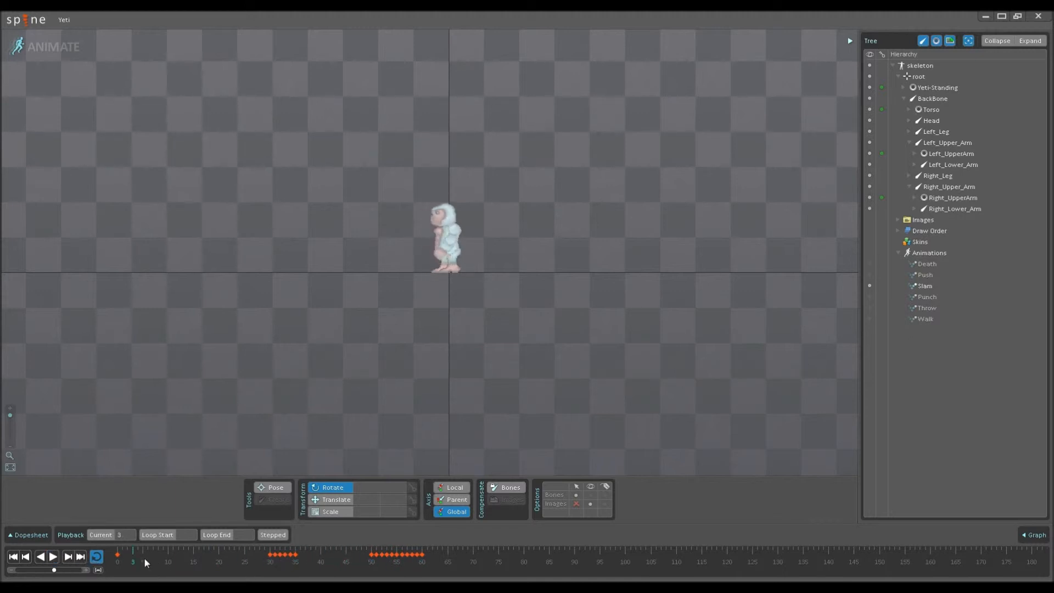
pyautogui.moveTo(134, 555); pyautogui.dragTo(402, 555)
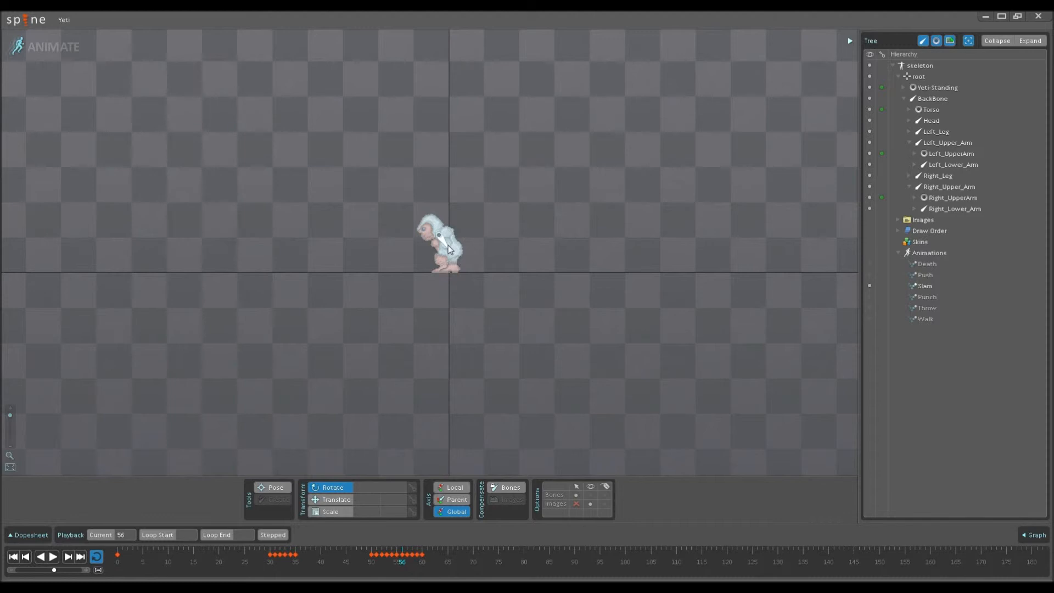
# Scrub the Slam timeline back a few frames, and play the Death animation from frame 0
pyautogui.moveTo(400, 557)
pyautogui.mouseDown()
pyautogui.moveTo(370, 558)
pyautogui.moveTo(387, 557)
pyautogui.mouseUp()
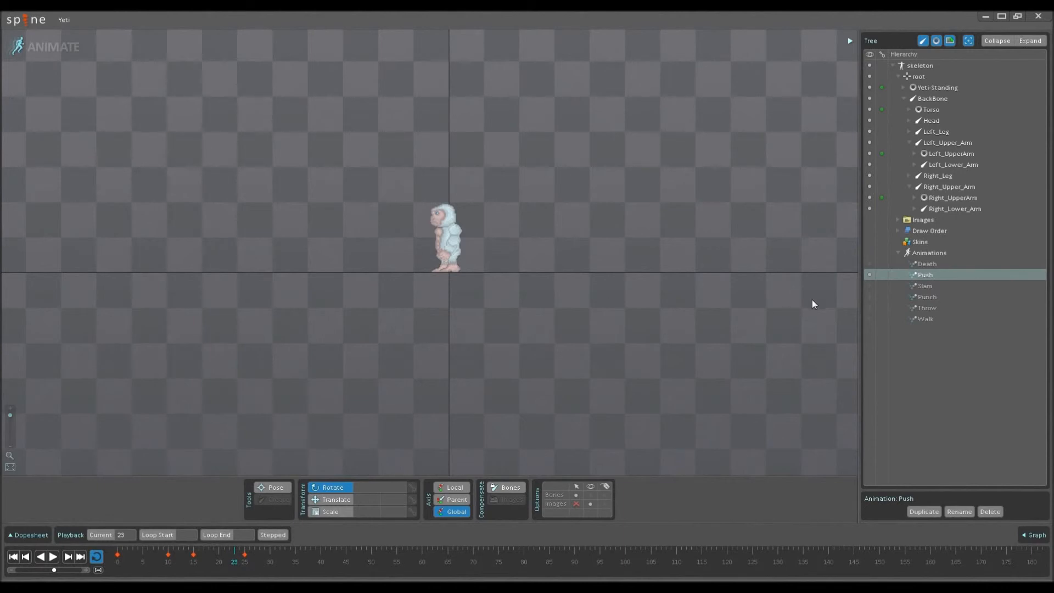
pyautogui.click(868, 264)
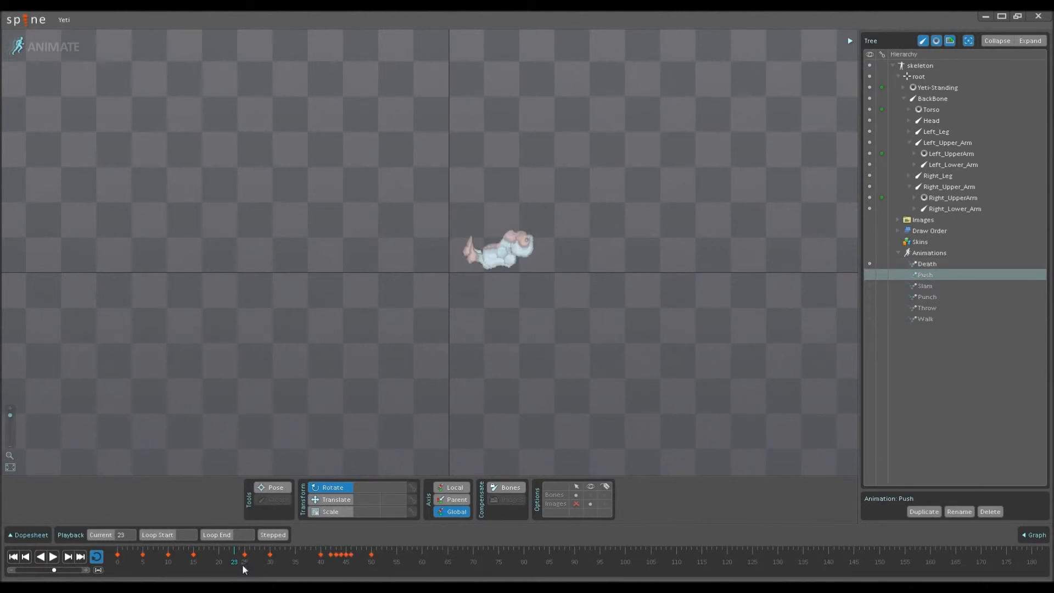
pyautogui.moveTo(233, 558); pyautogui.dragTo(116, 558)
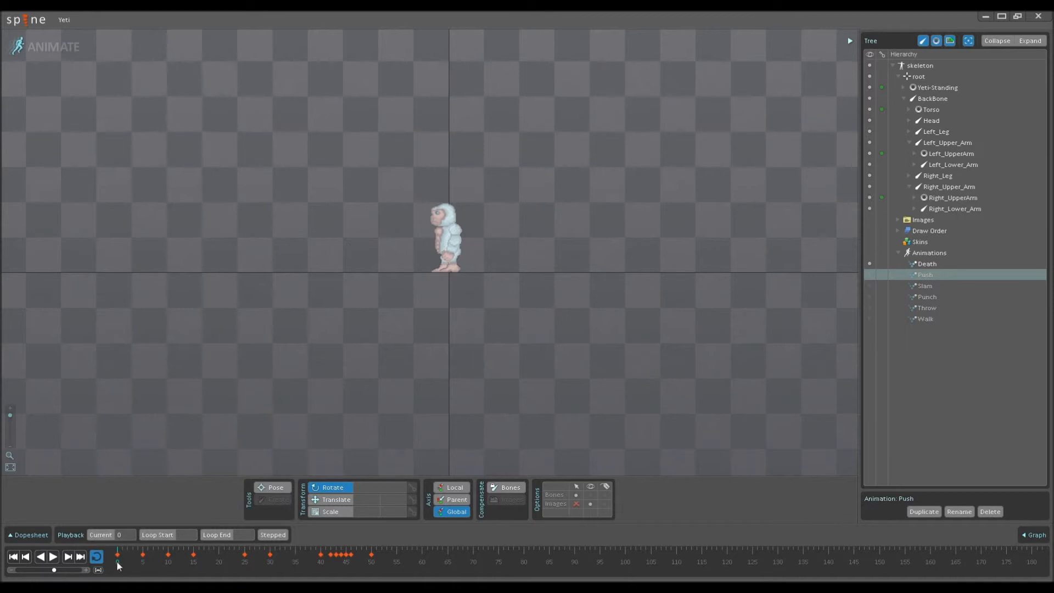
pyautogui.moveTo(118, 565)
pyautogui.mouseDown()
pyautogui.moveTo(370, 559)
pyautogui.moveTo(120, 559)
pyautogui.moveTo(245, 565)
pyautogui.moveTo(116, 551)
pyautogui.moveTo(119, 559)
pyautogui.mouseUp()
pyautogui.click(54, 558)
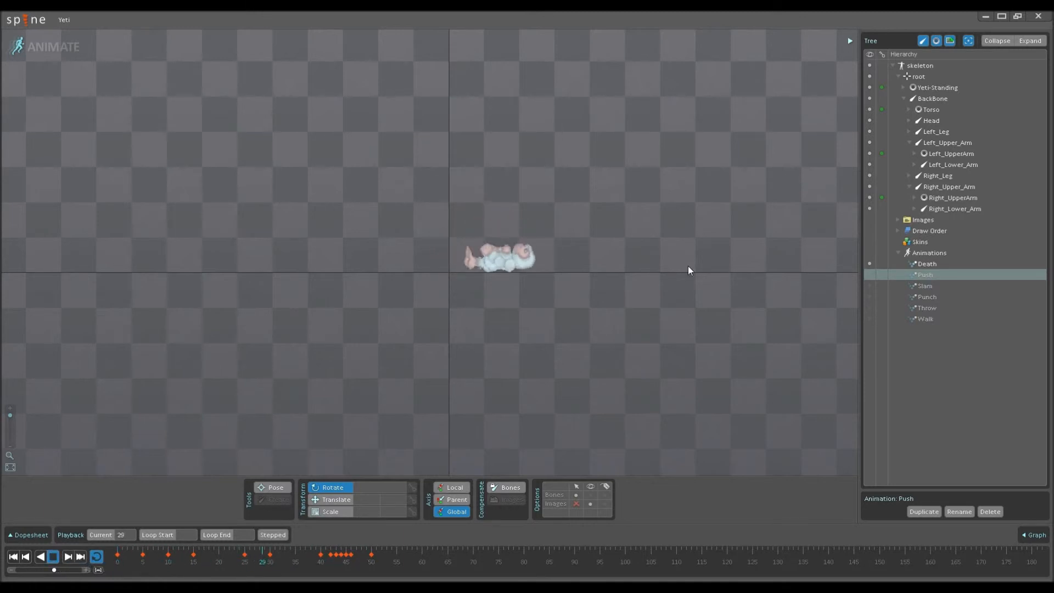
# Preview the Slam, Push, Punch, Throw and Walk animations in turn during playback, and stop playback on Walk
pyautogui.click(869, 286)
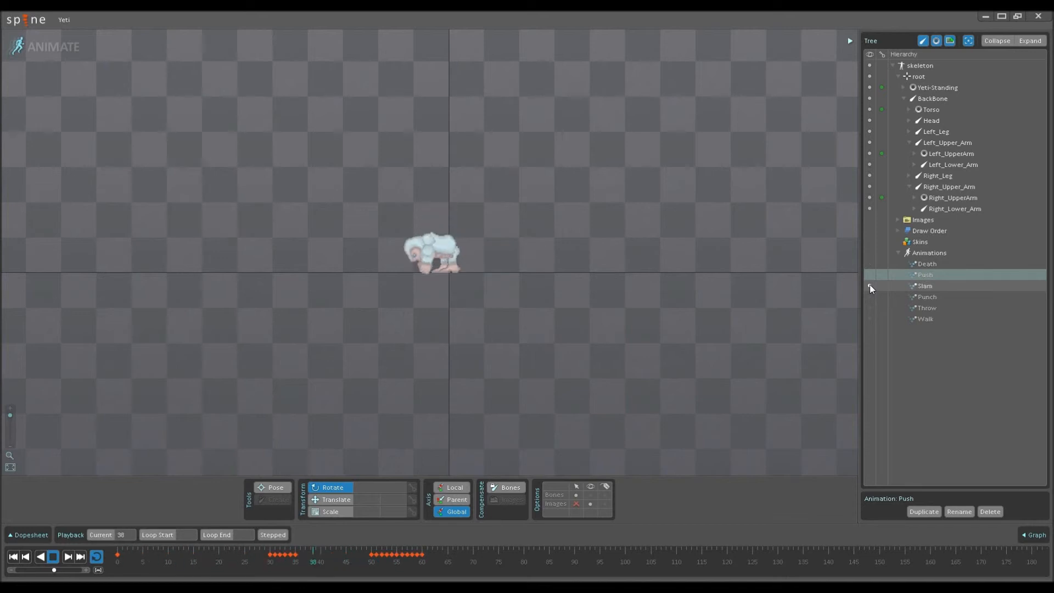
pyautogui.click(868, 274)
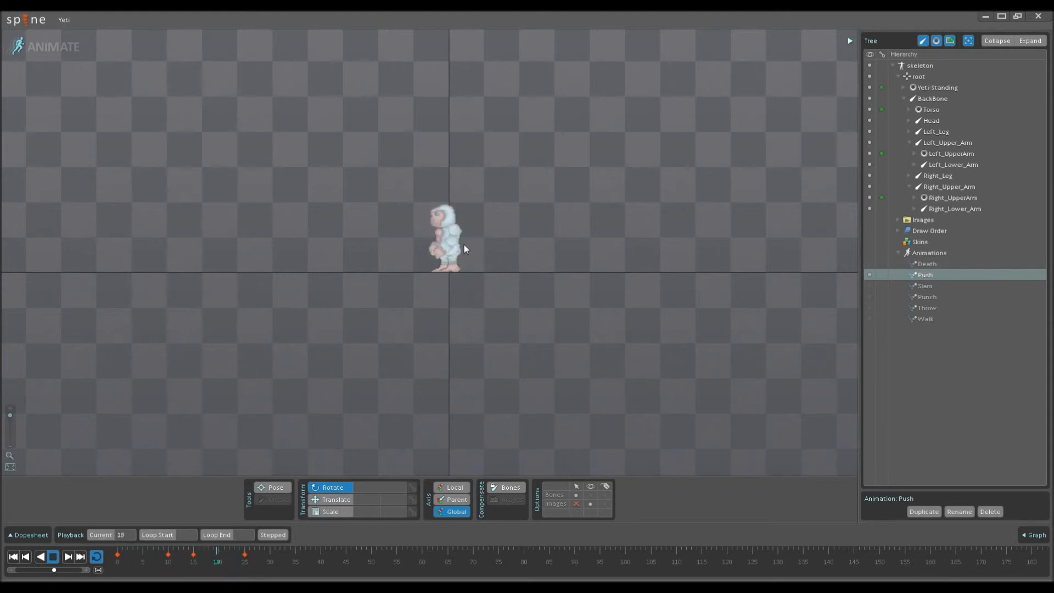
pyautogui.click(869, 297)
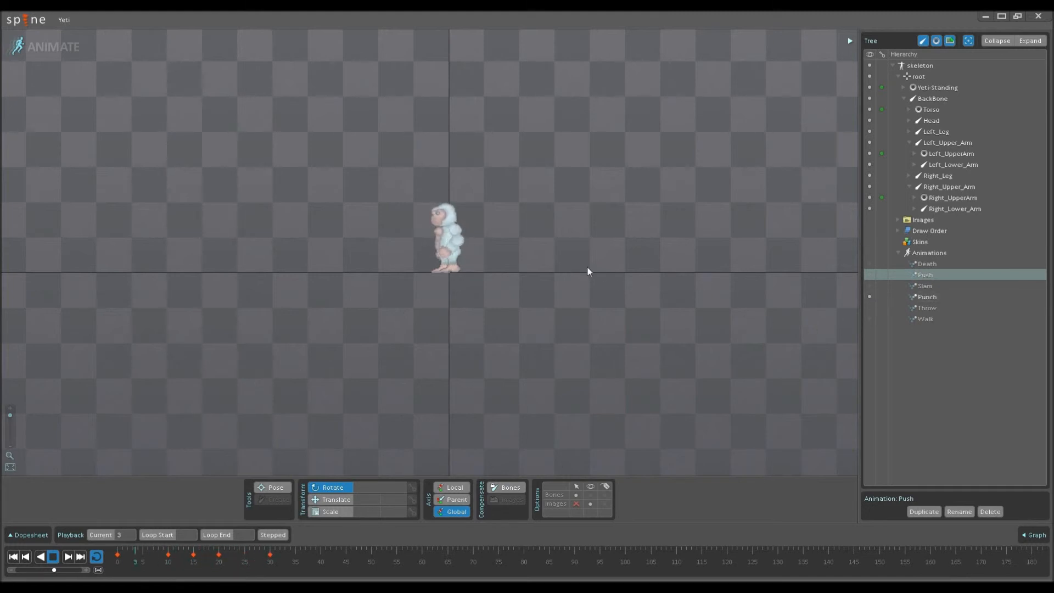
pyautogui.click(870, 308)
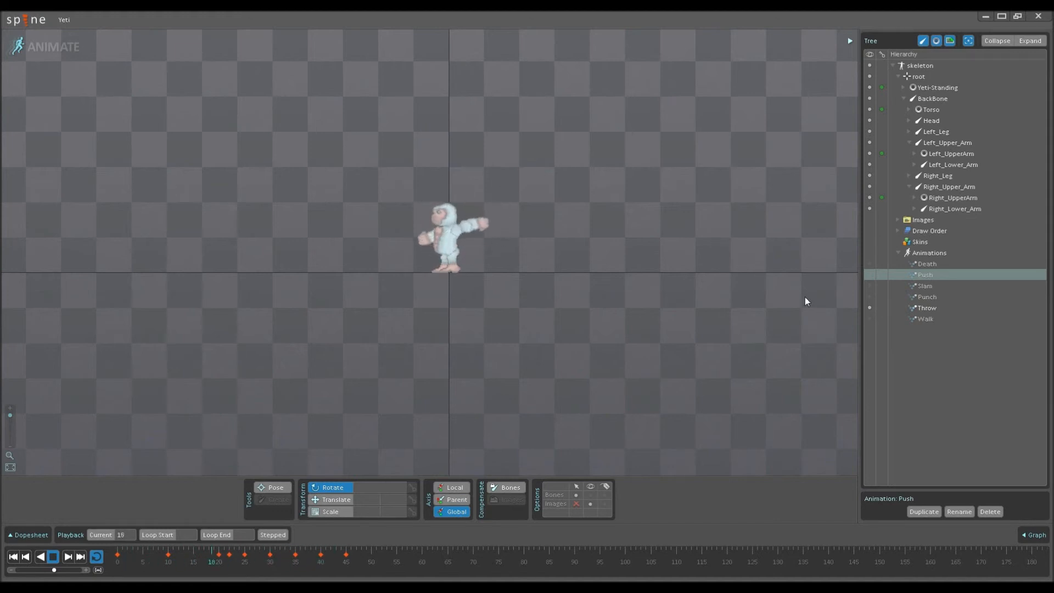
pyautogui.click(870, 318)
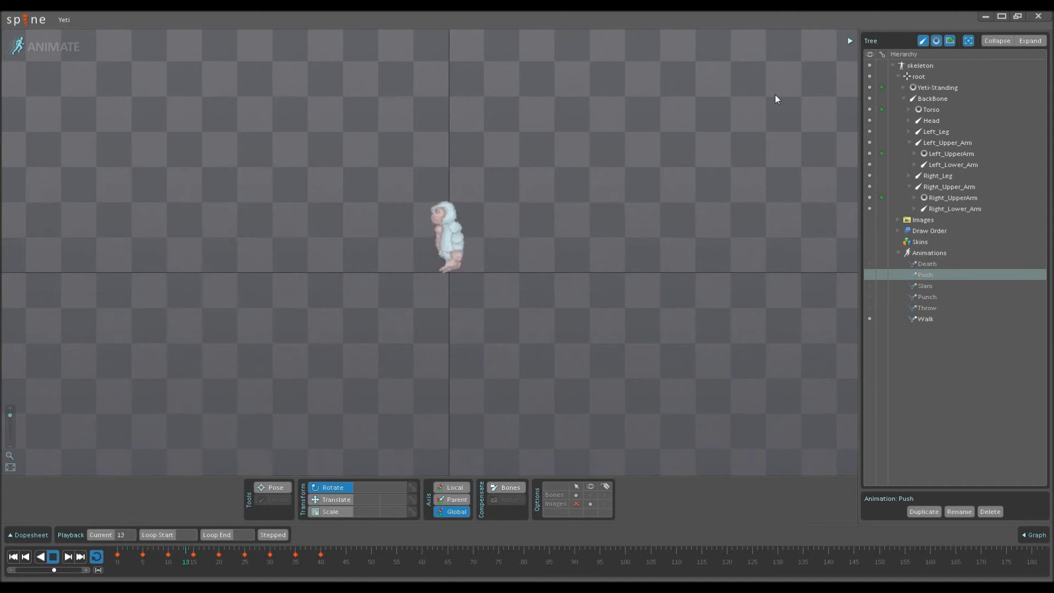
pyautogui.click(54, 556)
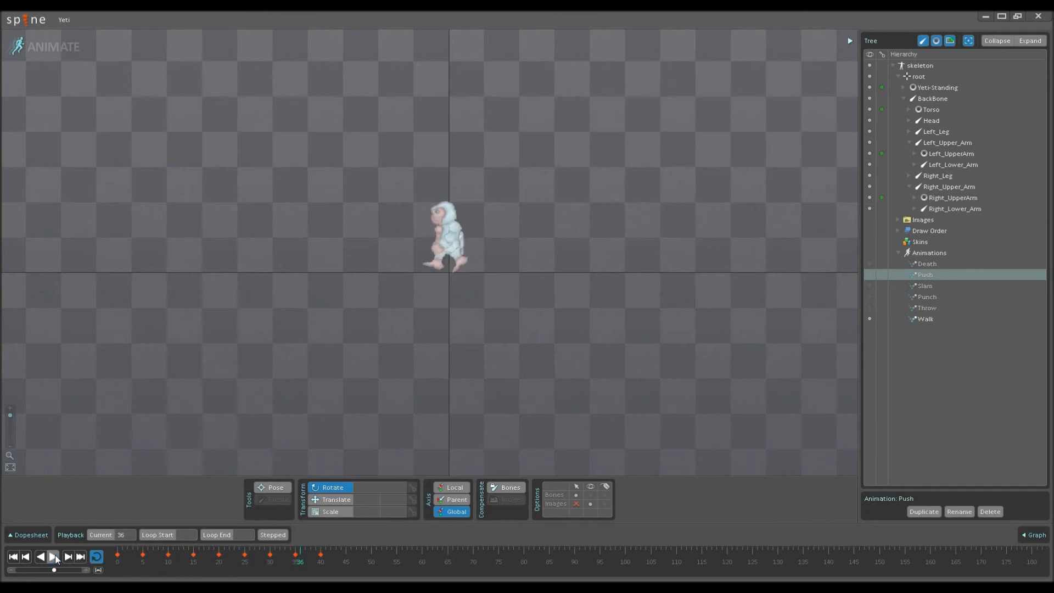